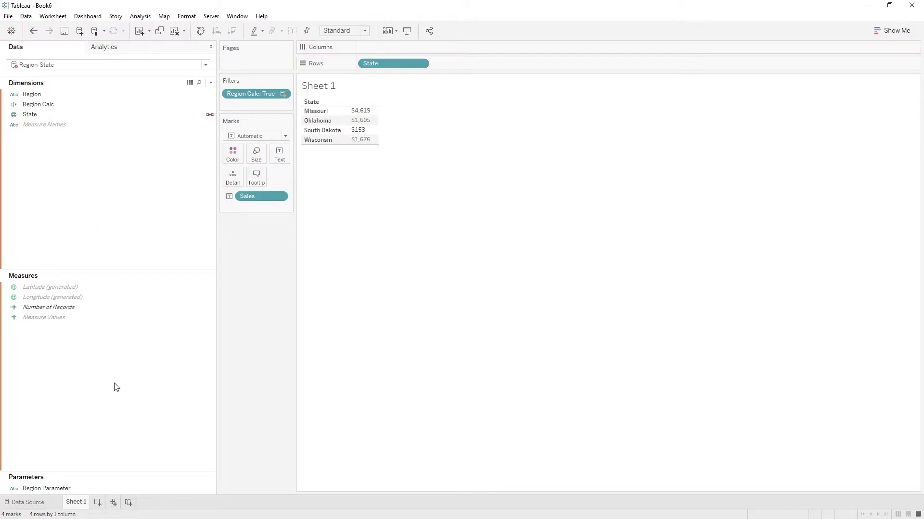
Step: Show the Region Parameter control on the sheet
click(57, 487)
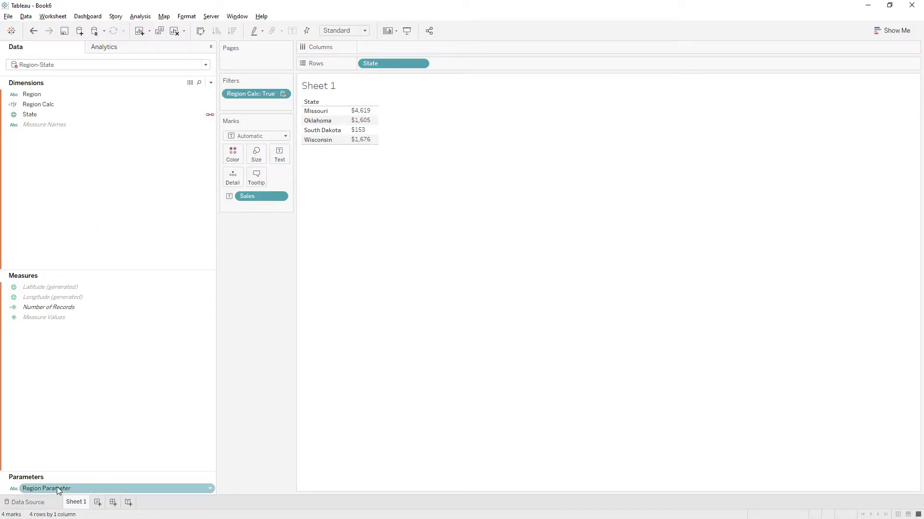
right_click(57, 487)
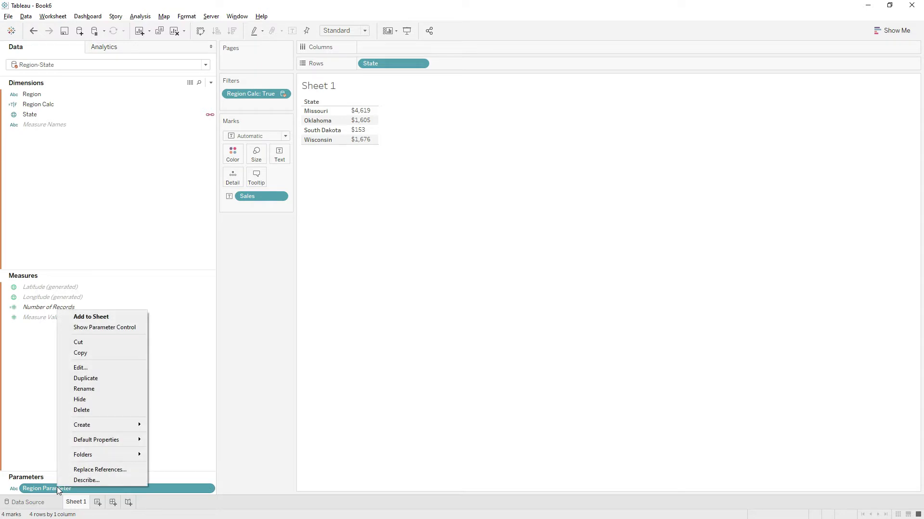
click(111, 327)
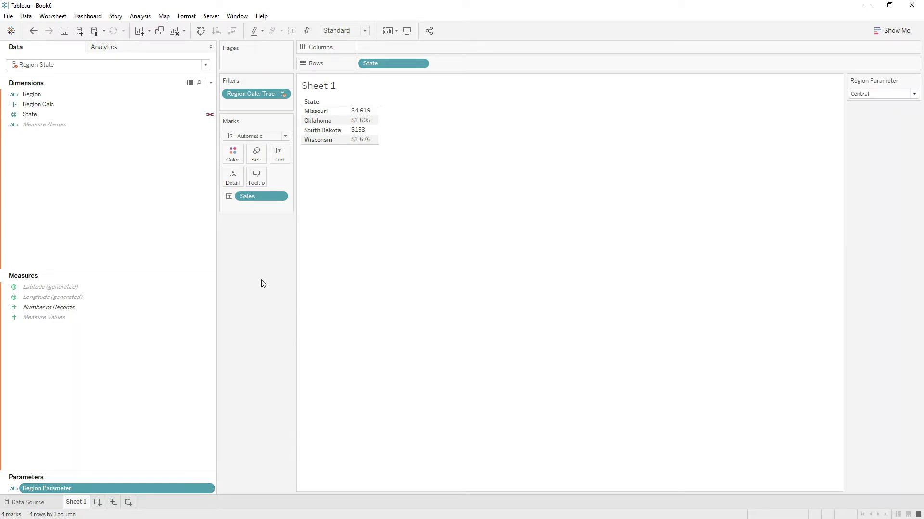
Step: Set the Region Parameter dropdown to West, leaving Arizona, California and Colorado
click(871, 94)
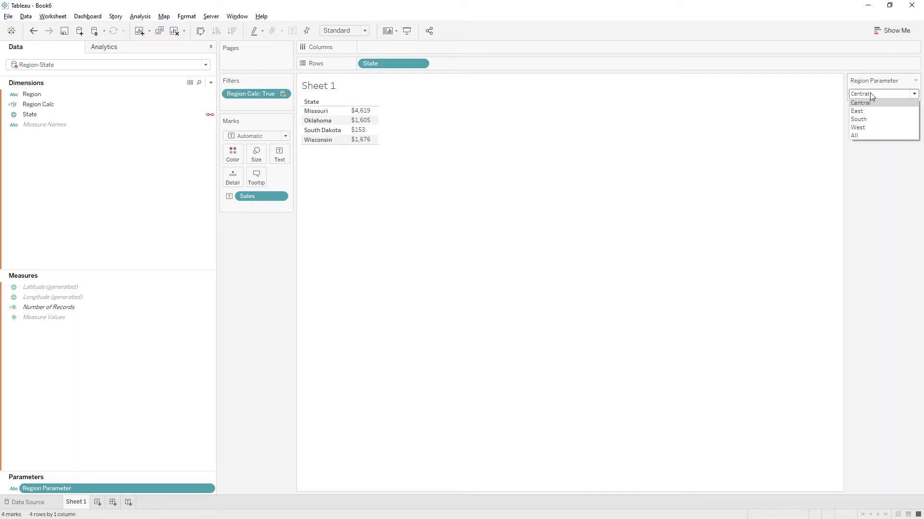
click(873, 135)
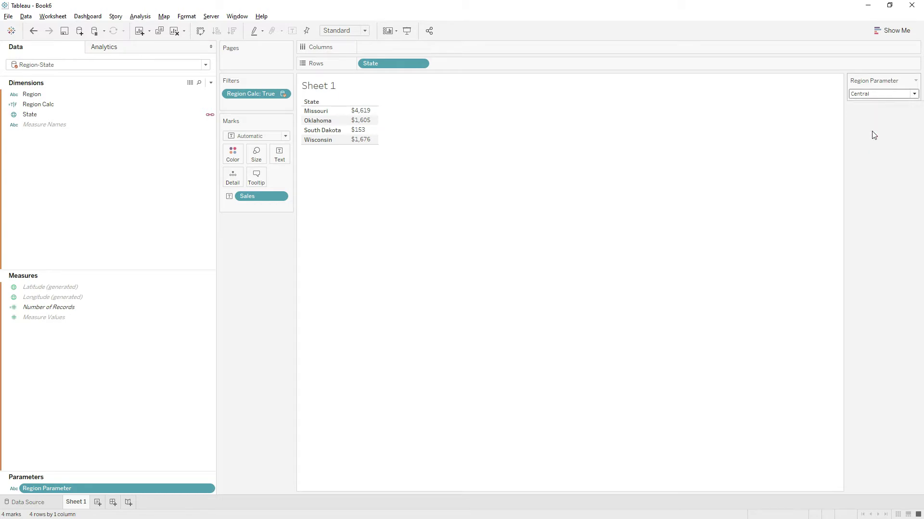
click(859, 94)
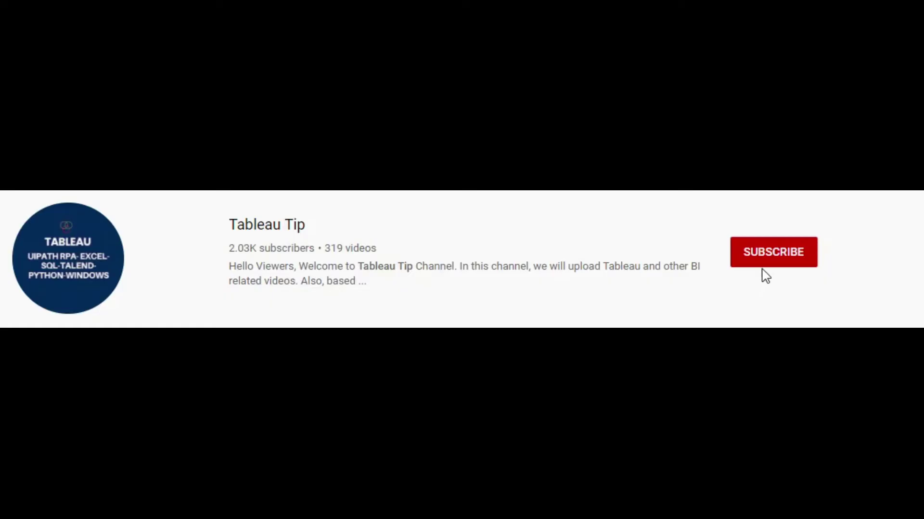
click(771, 262)
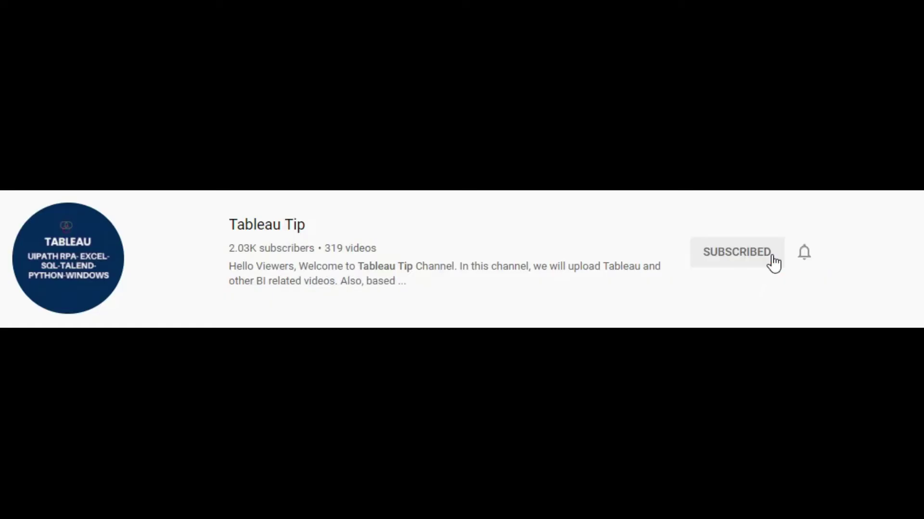
click(807, 260)
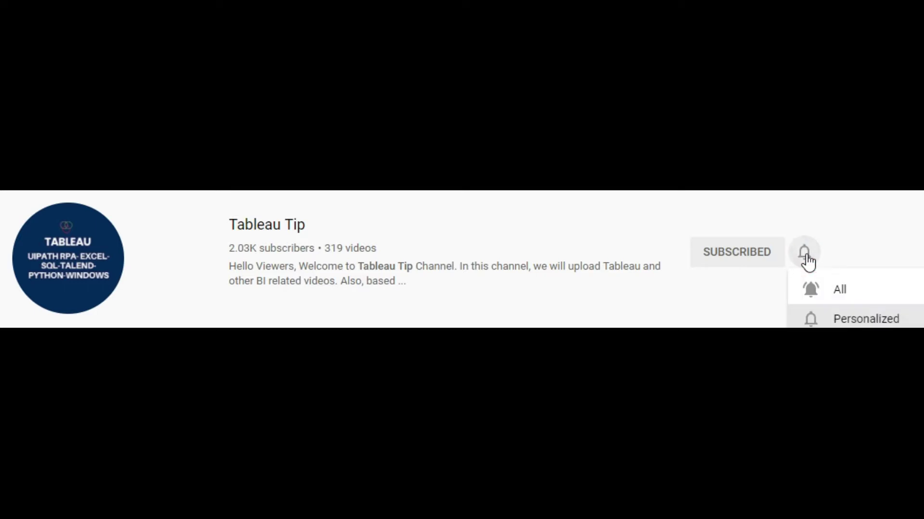
click(848, 292)
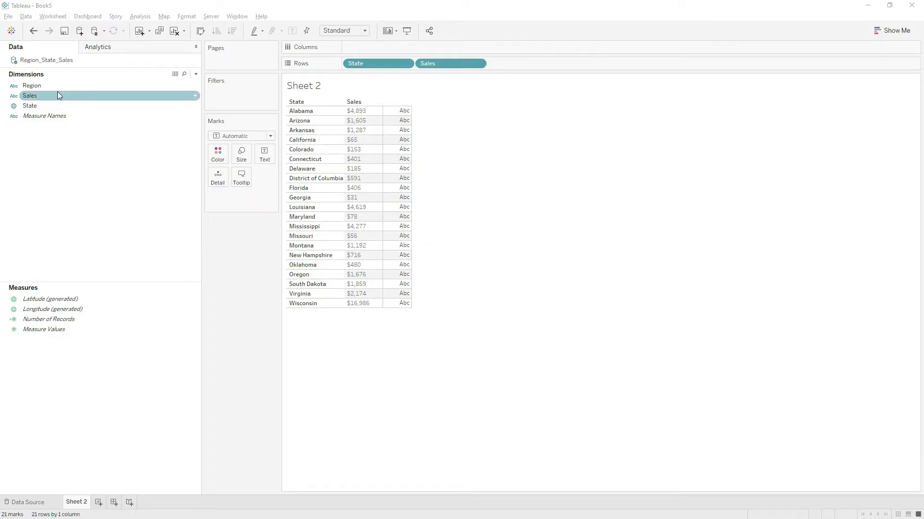
Step: Show a Region filter card listing 4545, ###, Central, East, South and West
click(53, 88)
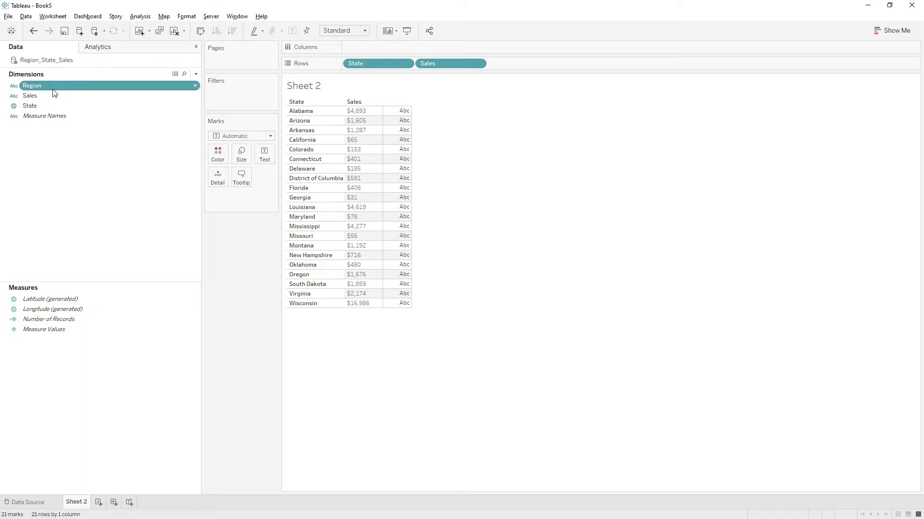
right_click(55, 93)
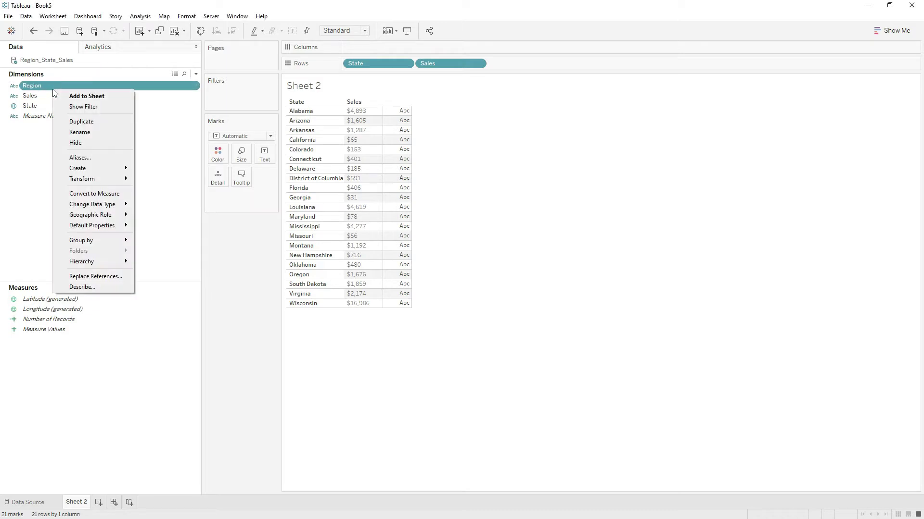
click(86, 105)
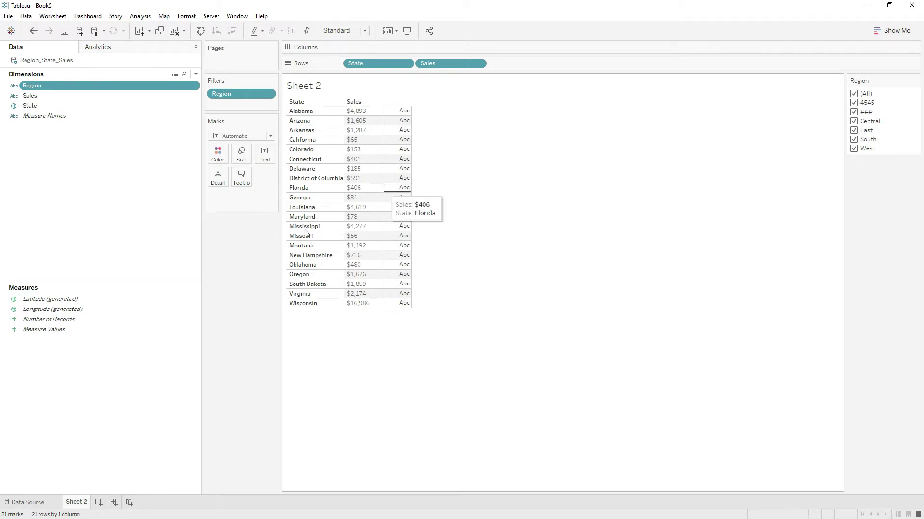
Step: Duplicate Region and filter on Region (copy), excluding 4545 and ###
right_click(98, 89)
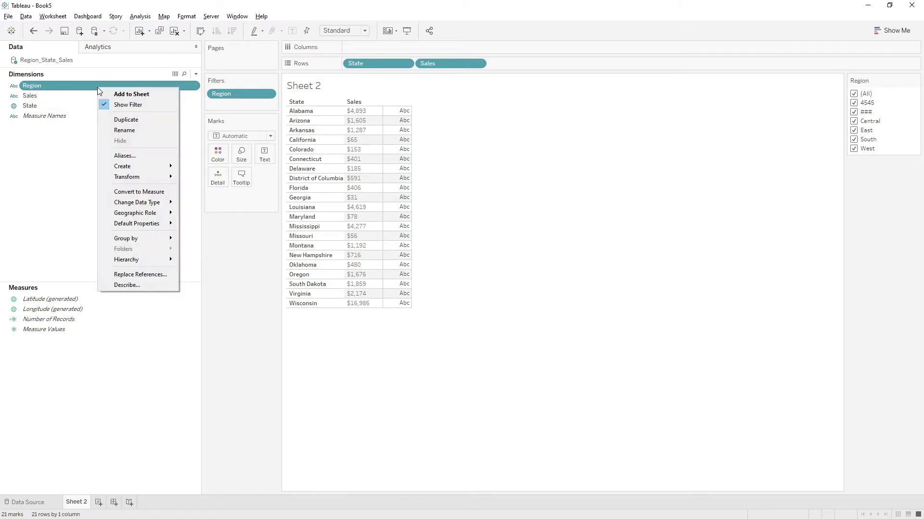
click(129, 120)
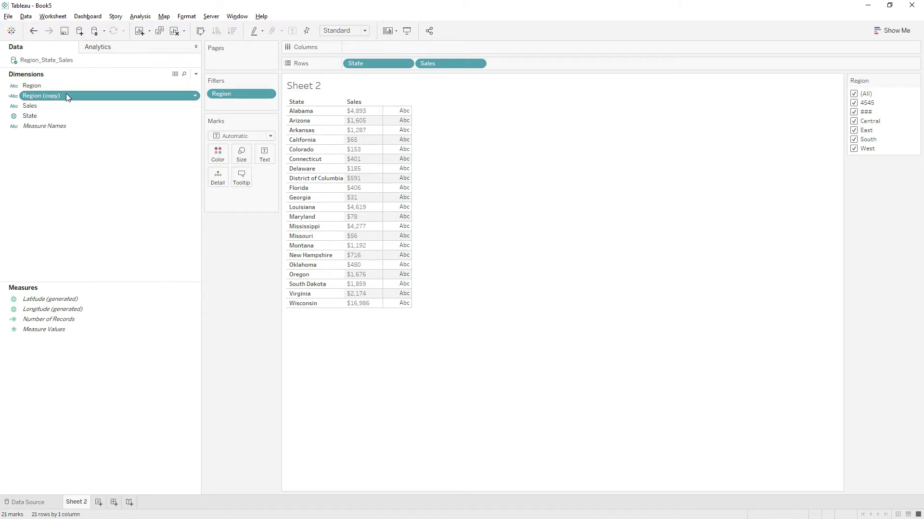
drag(66, 96, 226, 102)
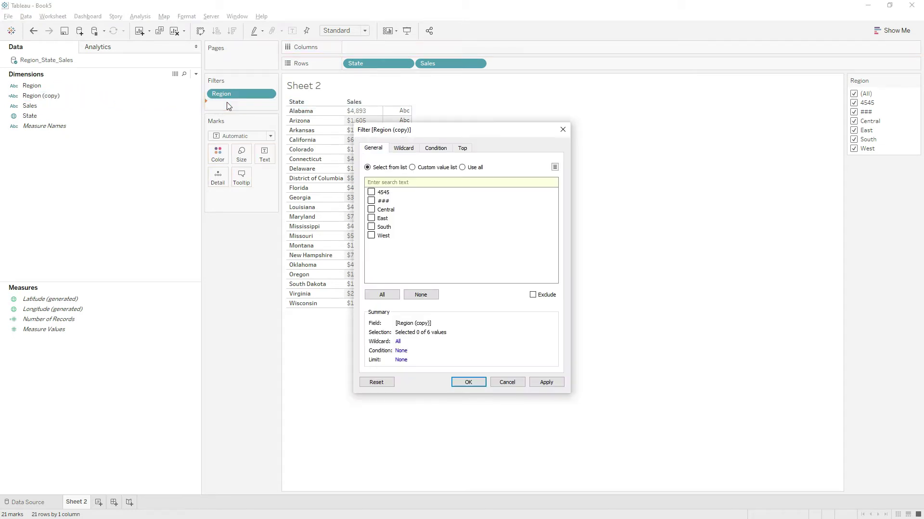
click(371, 193)
click(371, 201)
click(533, 296)
click(469, 382)
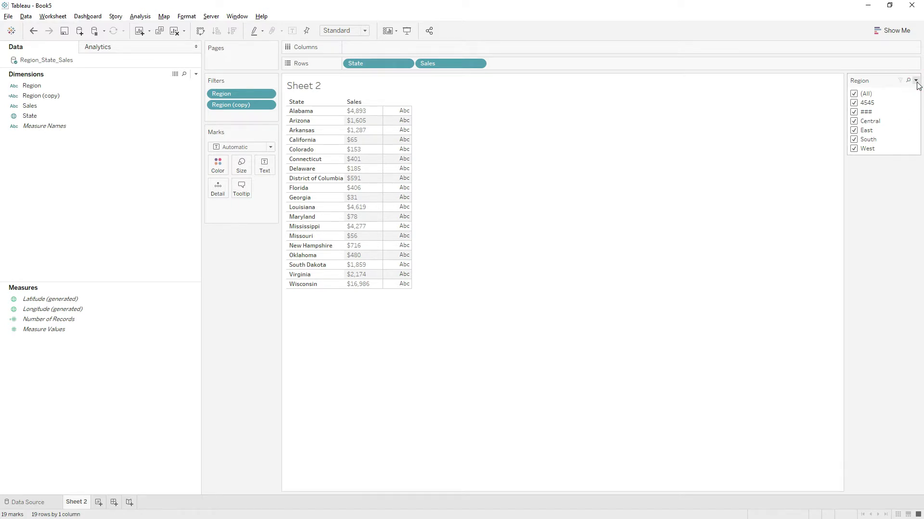
Step: Set the Region filter card to Only Relevant Values, listing Central, East, South, West
click(916, 81)
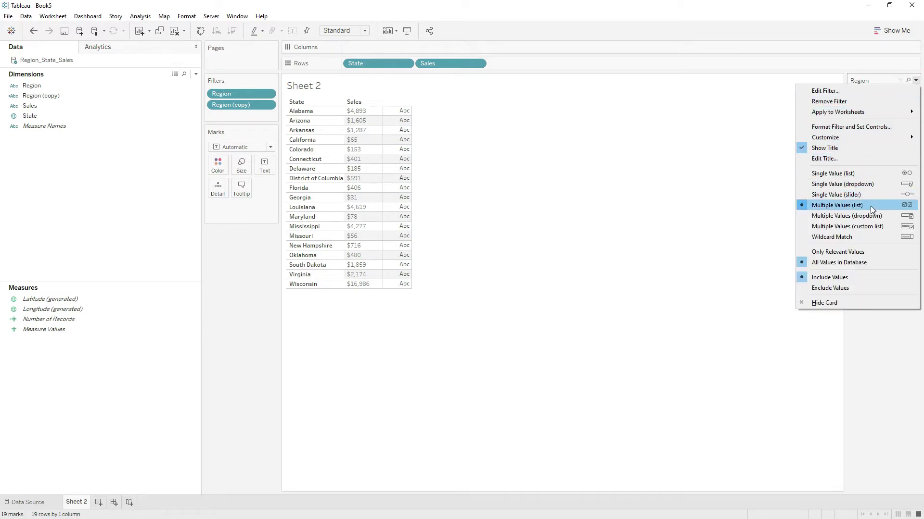
click(852, 252)
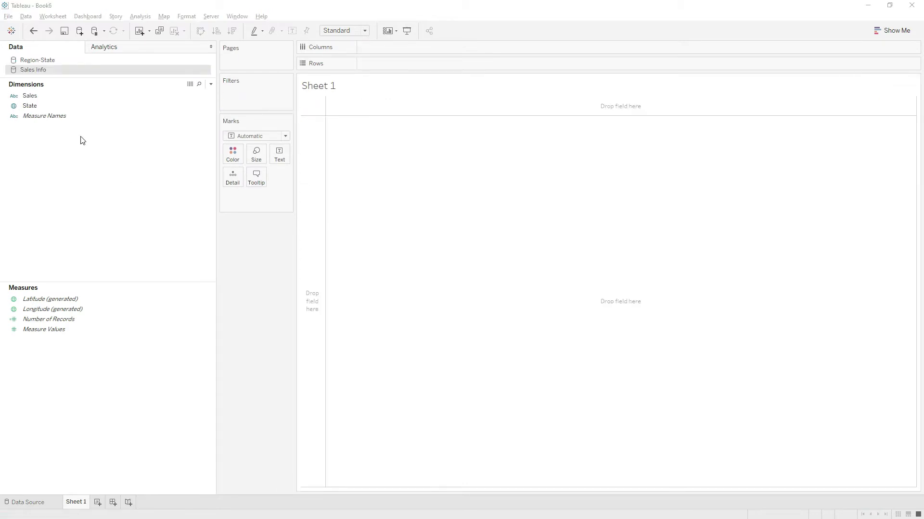
Step: Build a table with State on Rows and Sales as text
click(50, 106)
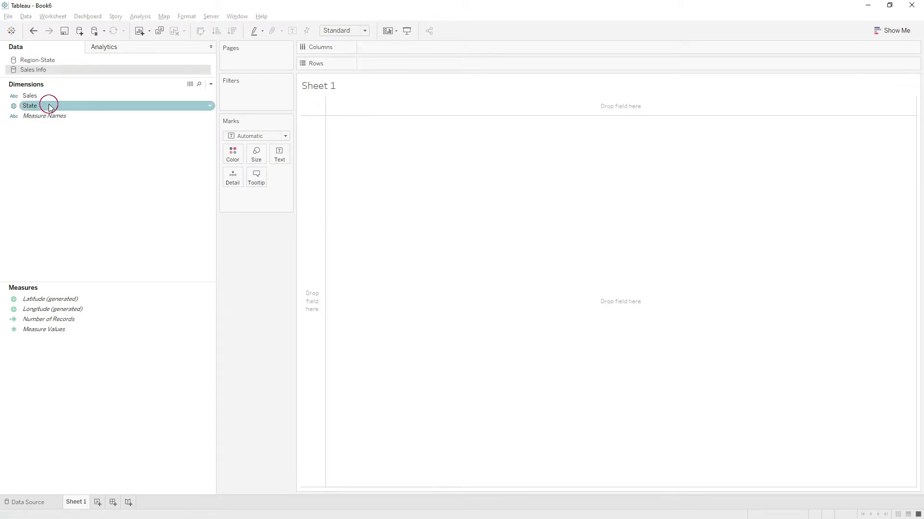
drag(48, 104, 382, 64)
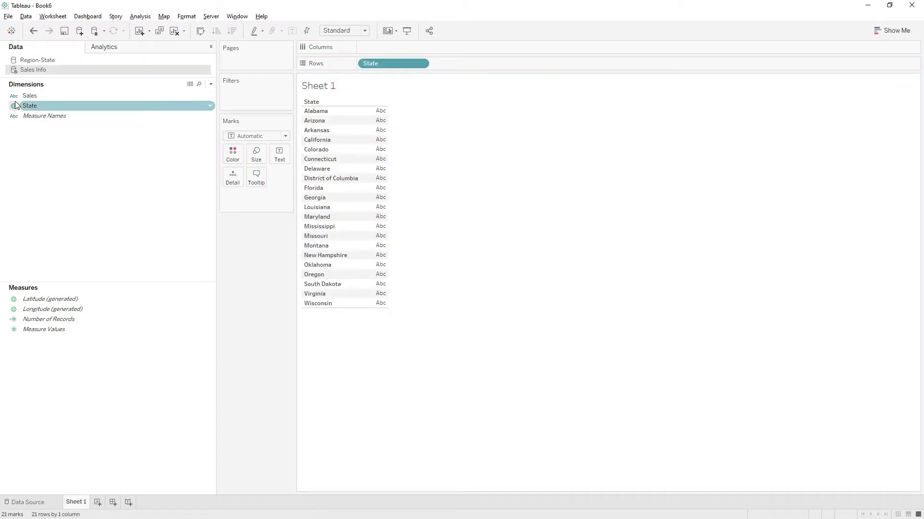
click(30, 96)
drag(30, 98, 281, 156)
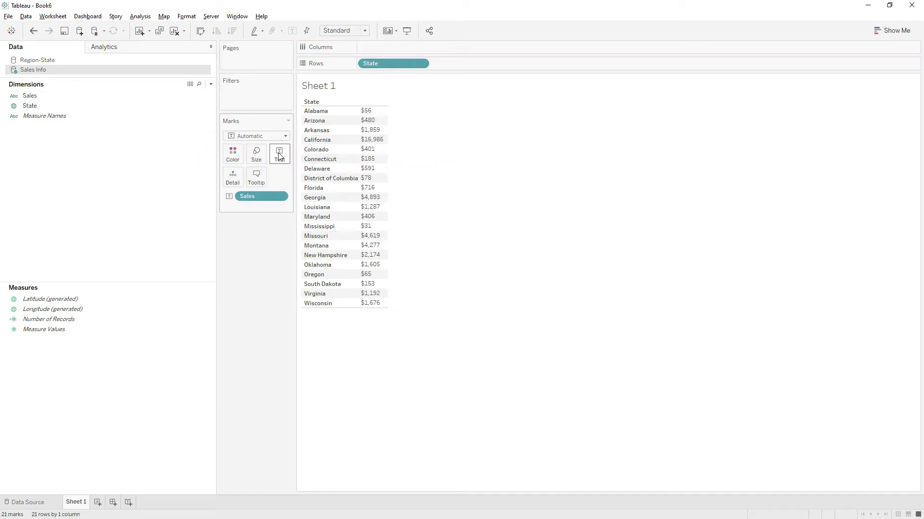
Step: Switch to the Region-State data source and pick up its Region field
click(39, 62)
click(60, 107)
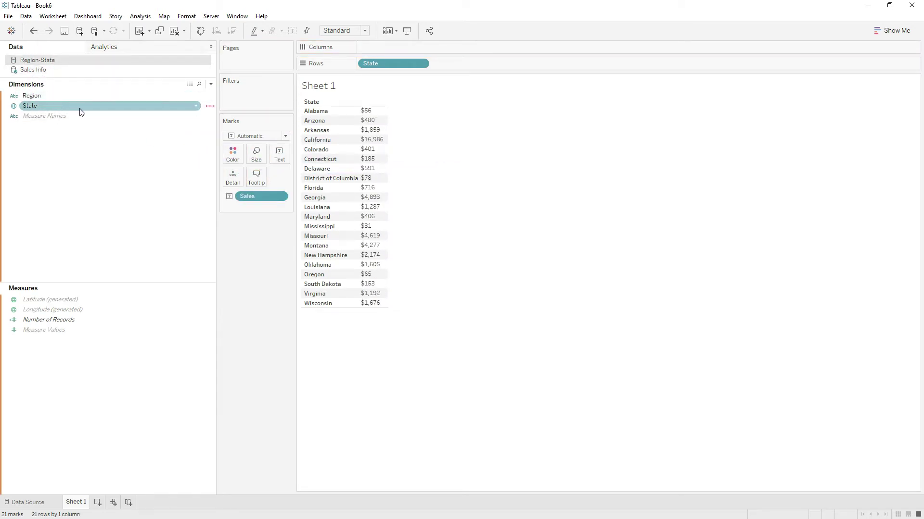
click(43, 98)
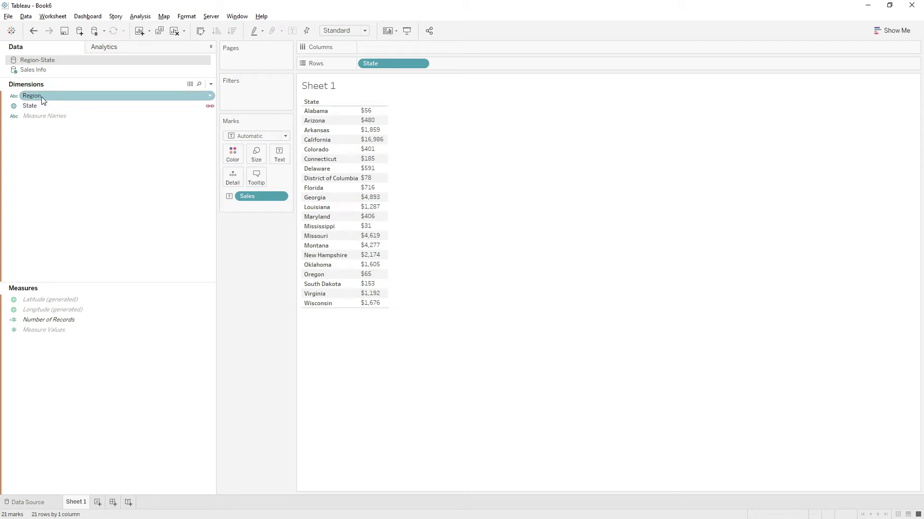
click(42, 98)
Step: Add Region to Filters with all values kept
drag(43, 100, 241, 96)
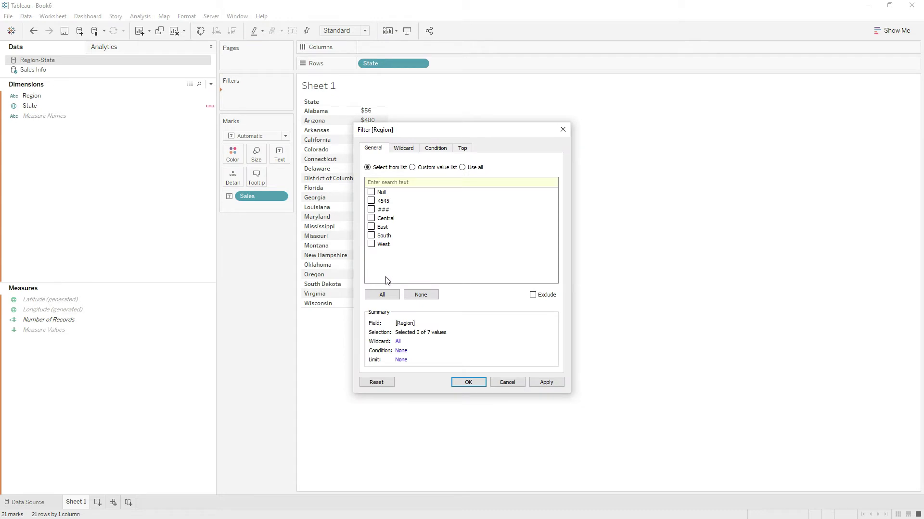
click(381, 295)
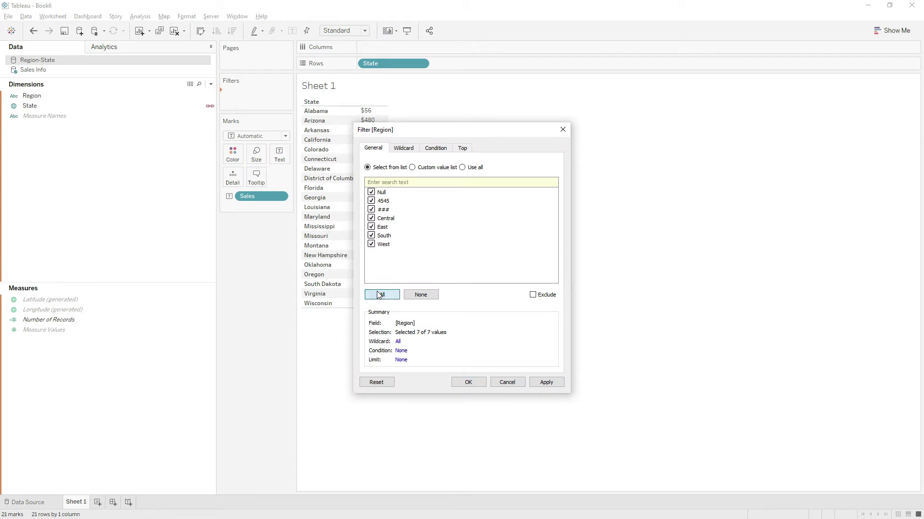
click(465, 382)
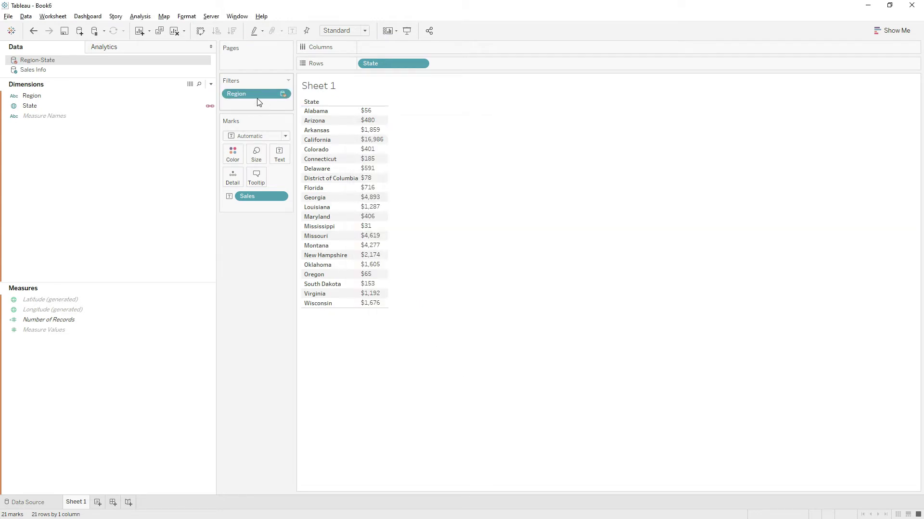
Step: Show the Region filter card listing Null, 4545, ###, Central, East, South, West
right_click(255, 94)
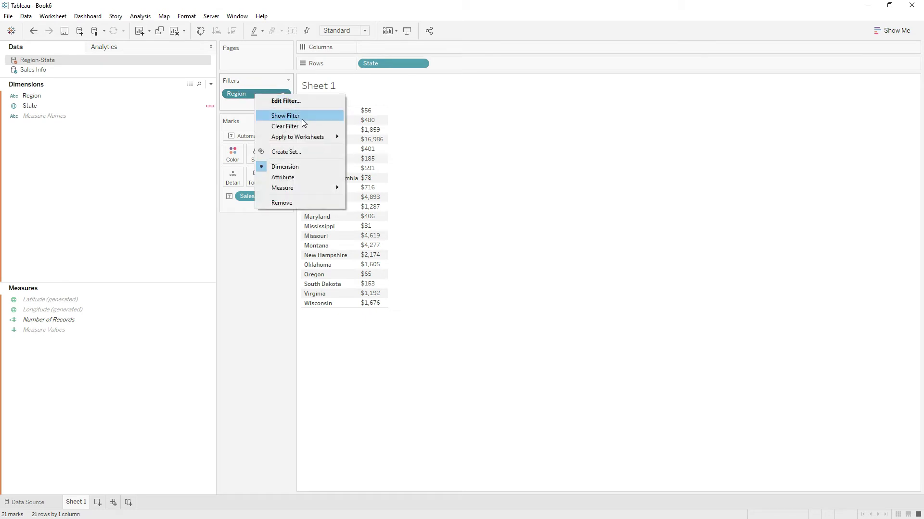
click(302, 119)
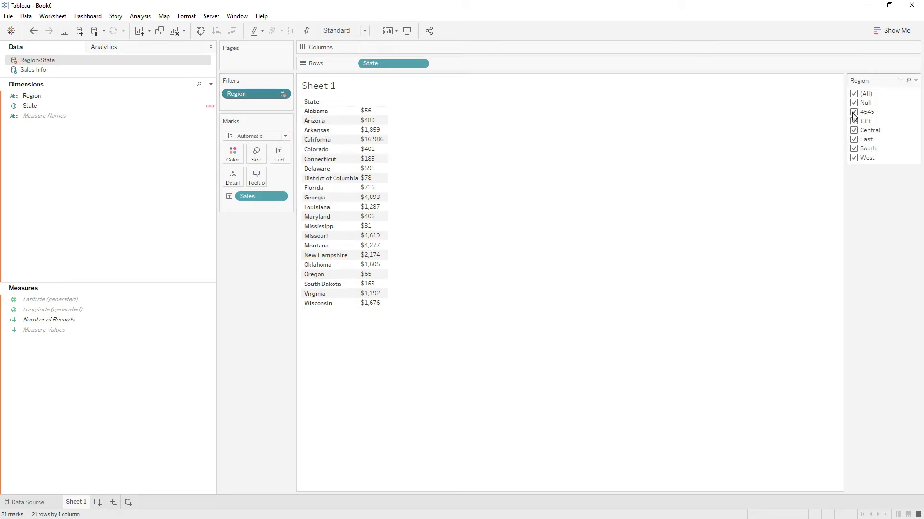
click(916, 80)
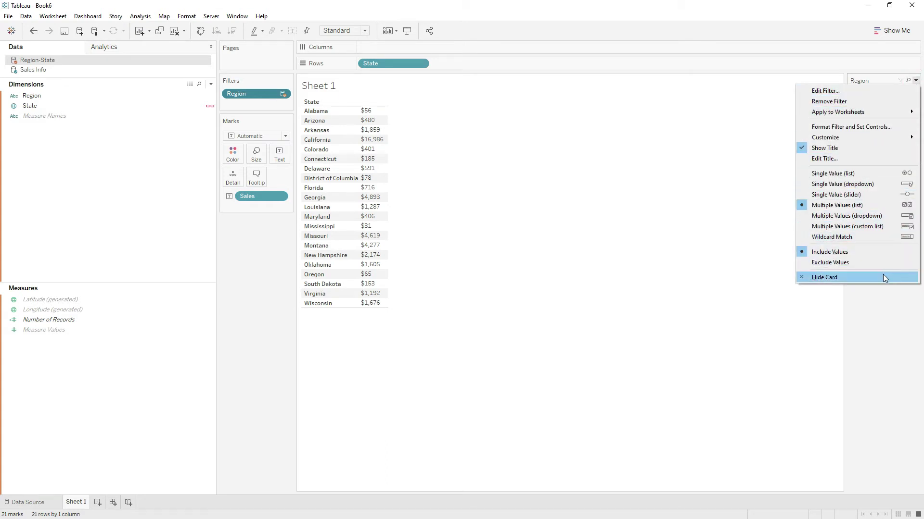
click(888, 298)
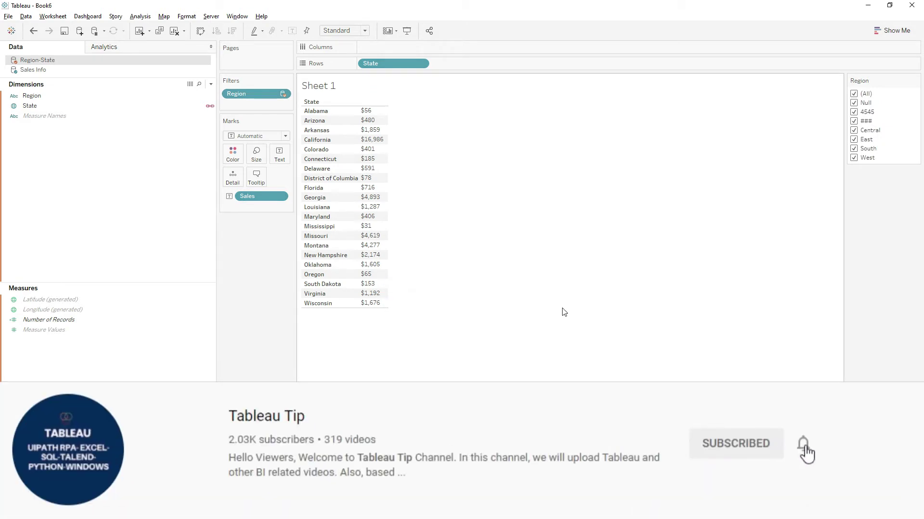
Step: Start creating a parameter from the Region dimension via its Create menu
right_click(89, 202)
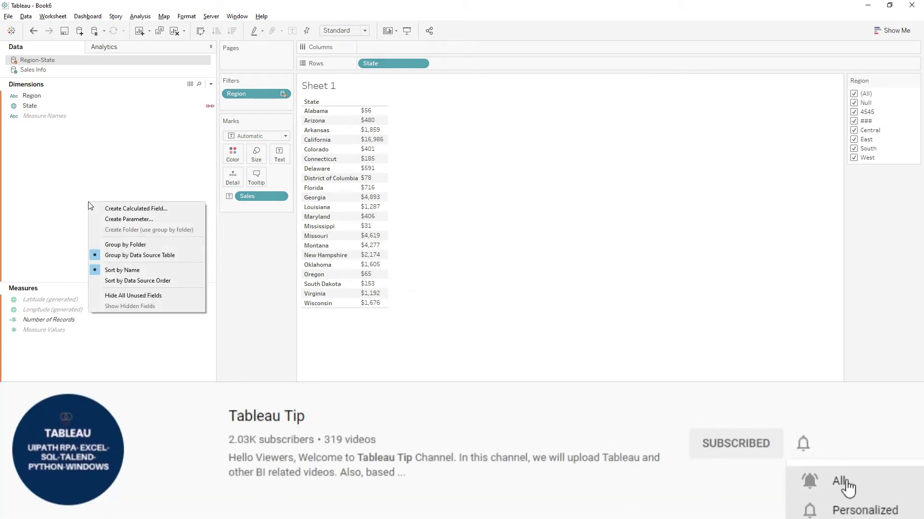
click(90, 163)
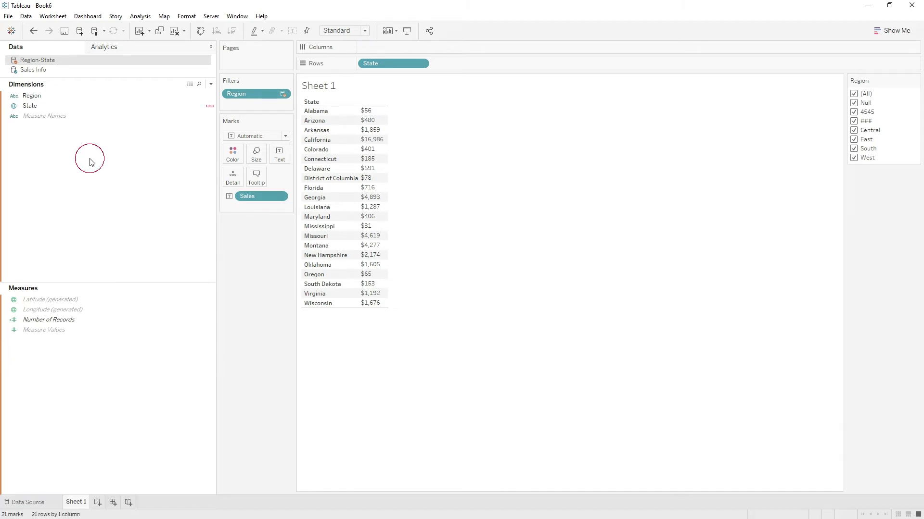
click(46, 99)
right_click(47, 99)
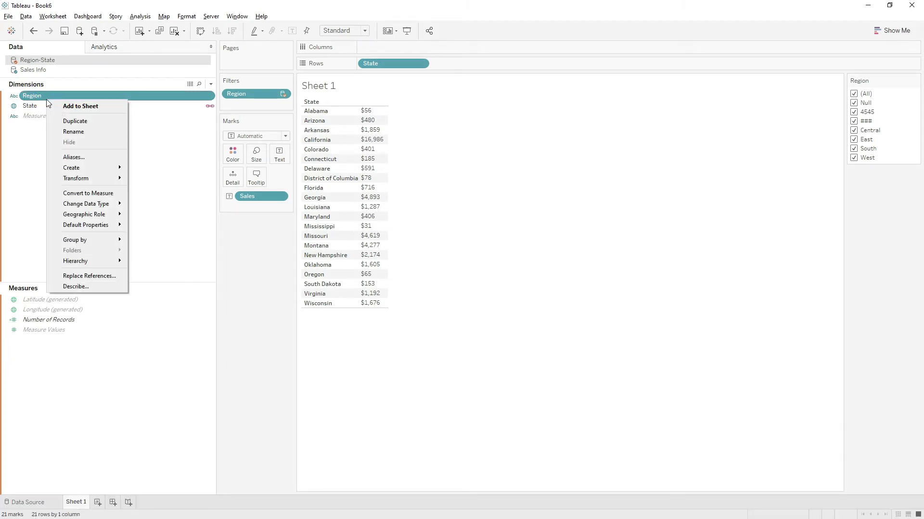
mouse_move(93, 171)
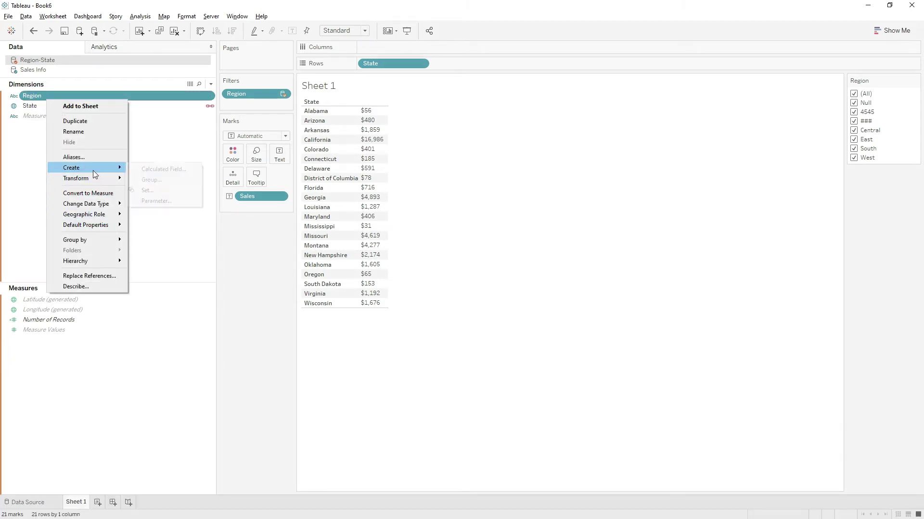
click(163, 202)
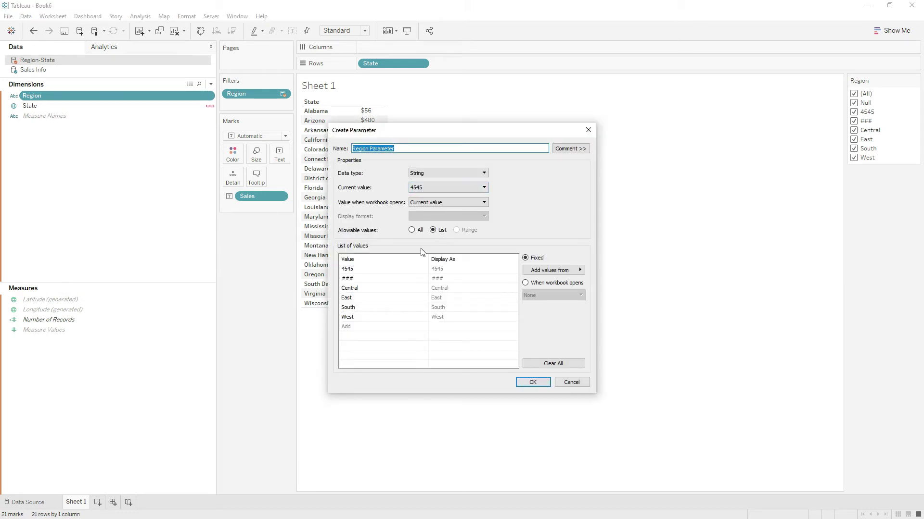
Step: Add All to the Region Parameter list, remove 4545 and ###, and create it
click(356, 327)
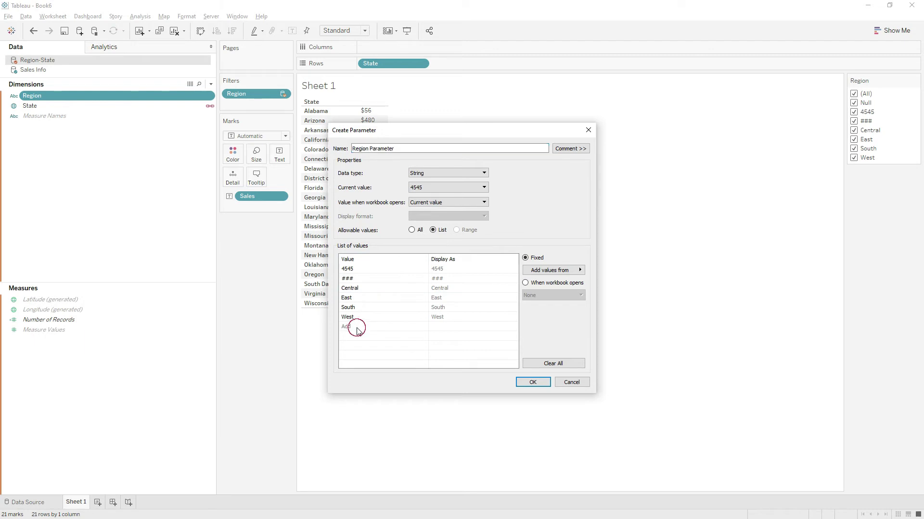
text(A)
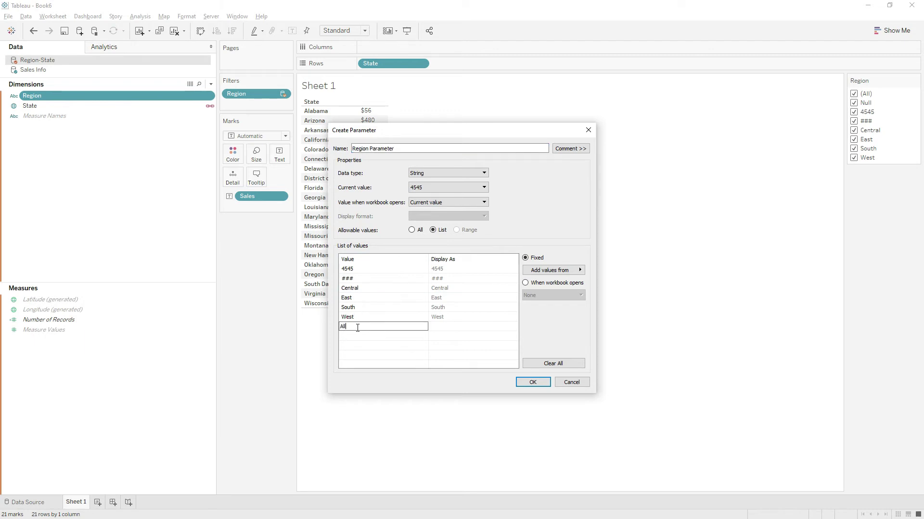
text(ll)
click(405, 345)
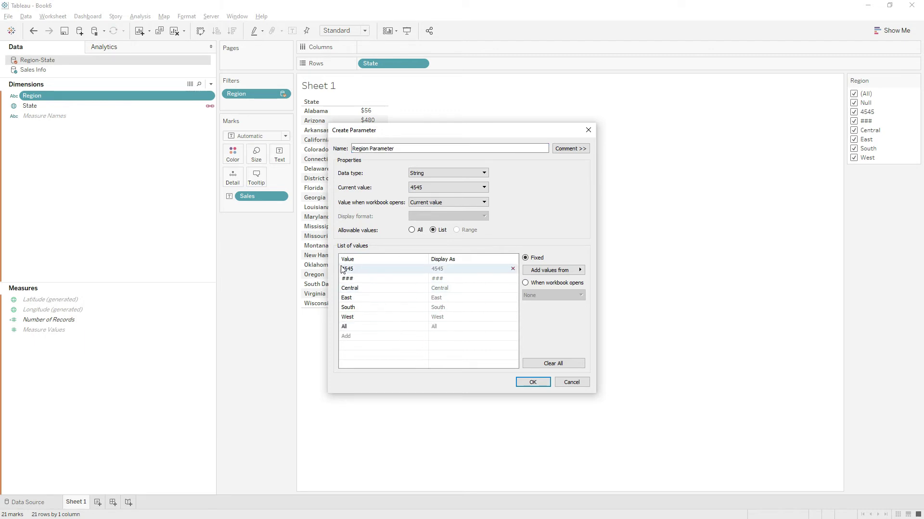
click(512, 269)
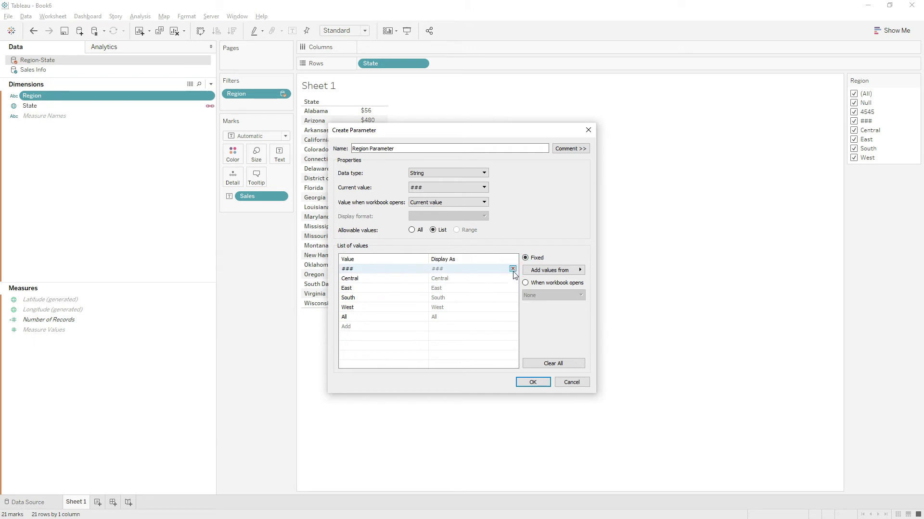
click(513, 268)
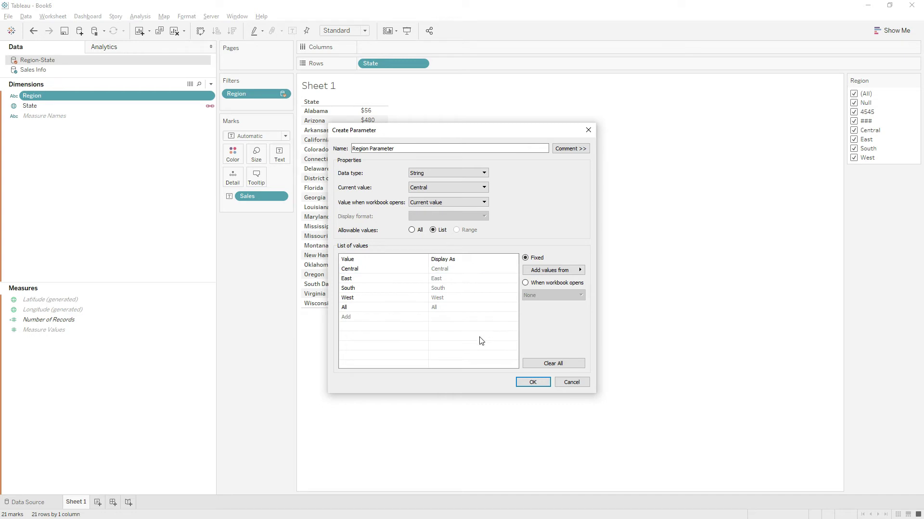
click(534, 382)
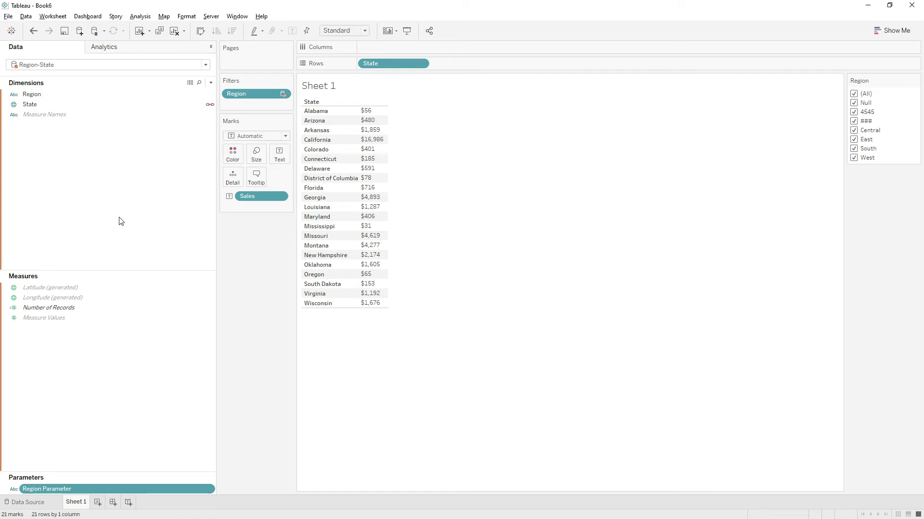
Step: Create calculated field Region Calc starting with [Region]=[Region Parameter]
click(70, 174)
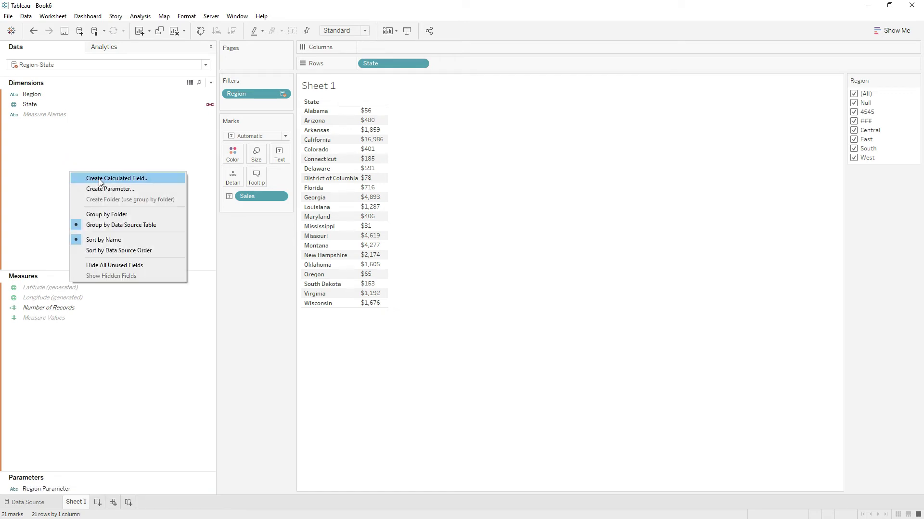
click(100, 179)
text(Region Calc)
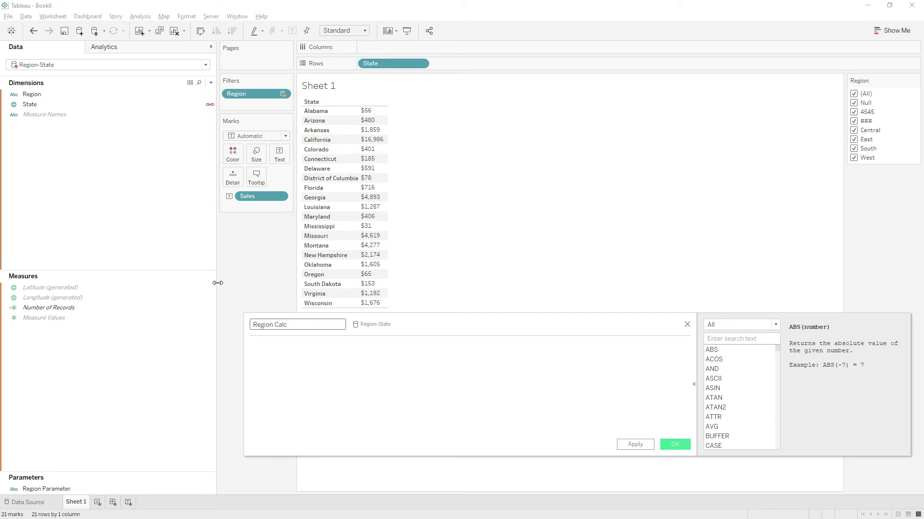
click(259, 348)
text(regino)
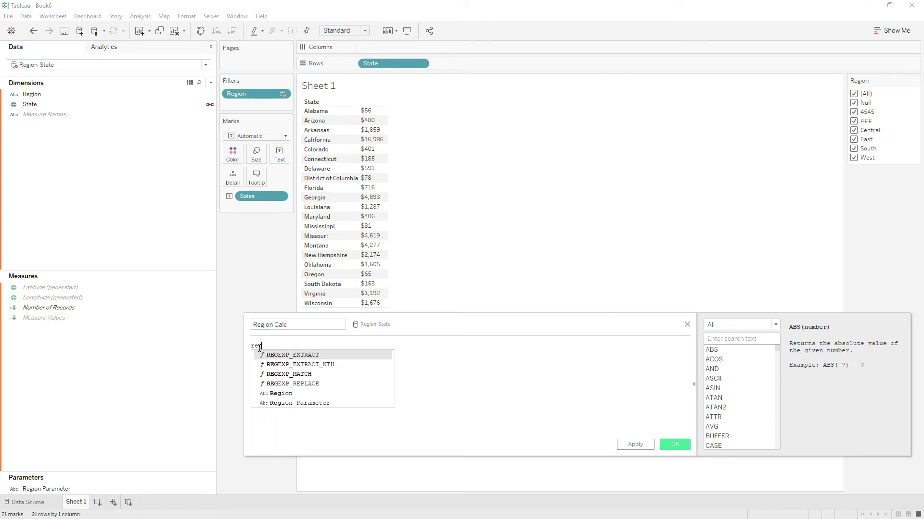
key(Return)
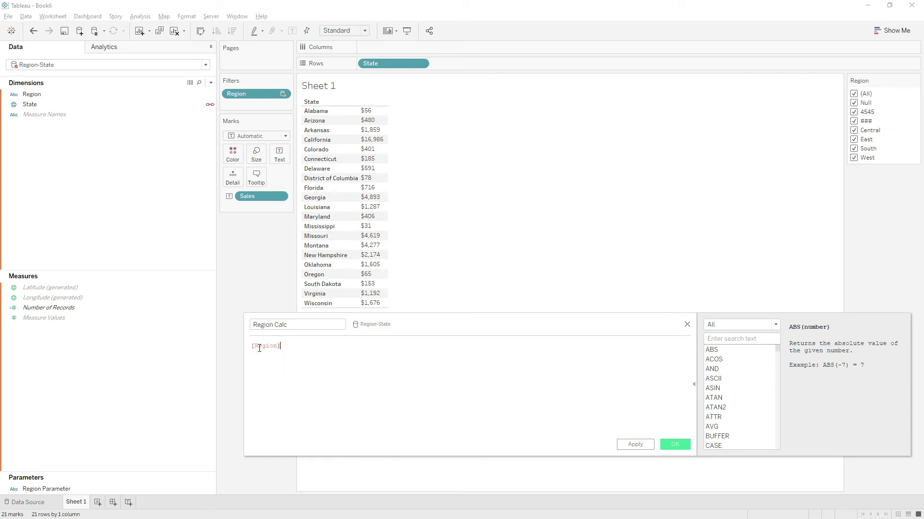
text(=region)
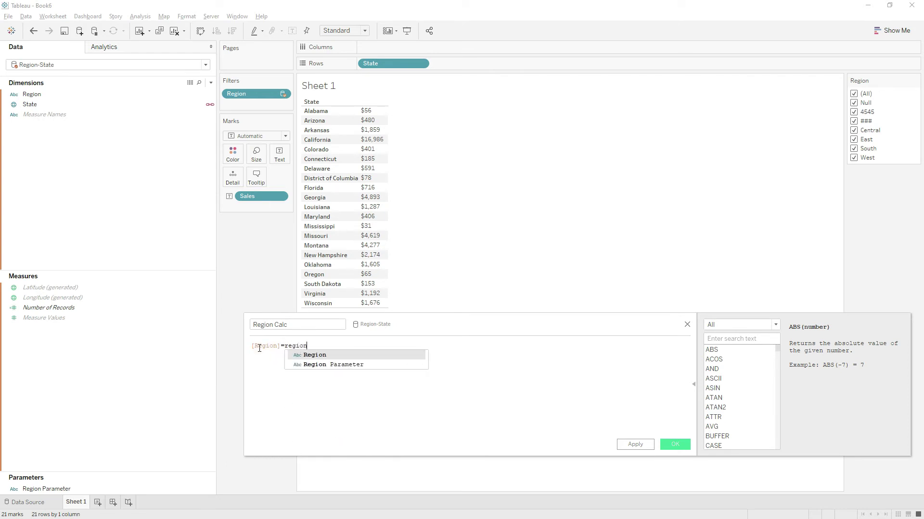
key(Down)
key(Return)
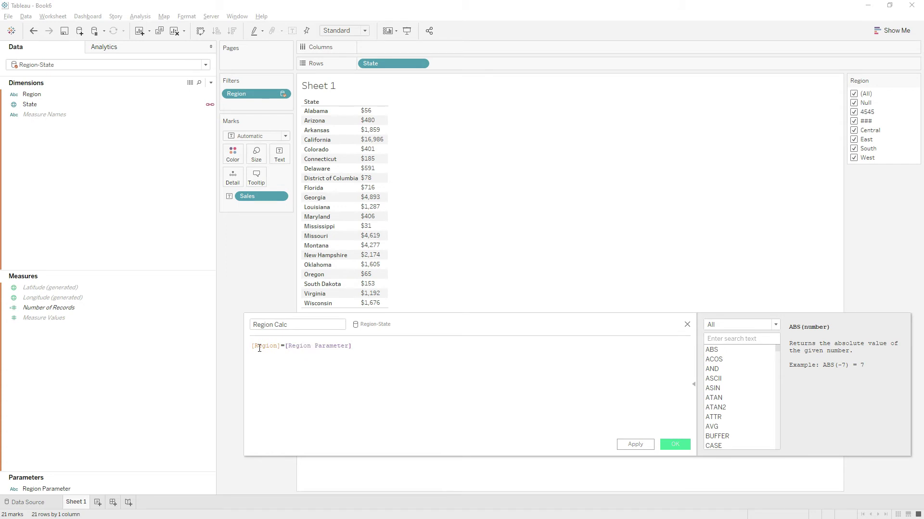
Step: Extend the formula with or [Region Parameter]='All' or ISNULL([Region]) and save it
key(Return)
text(or )
text(regino)
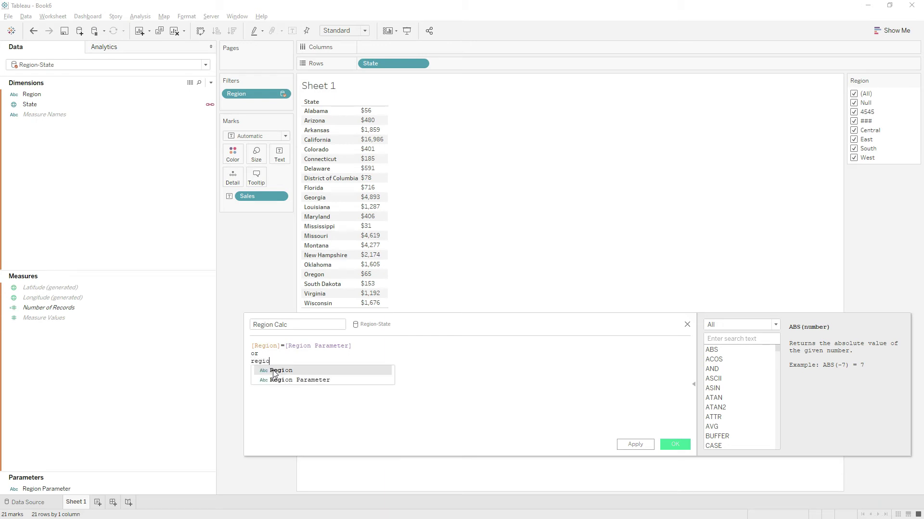
key(Down)
key(Return)
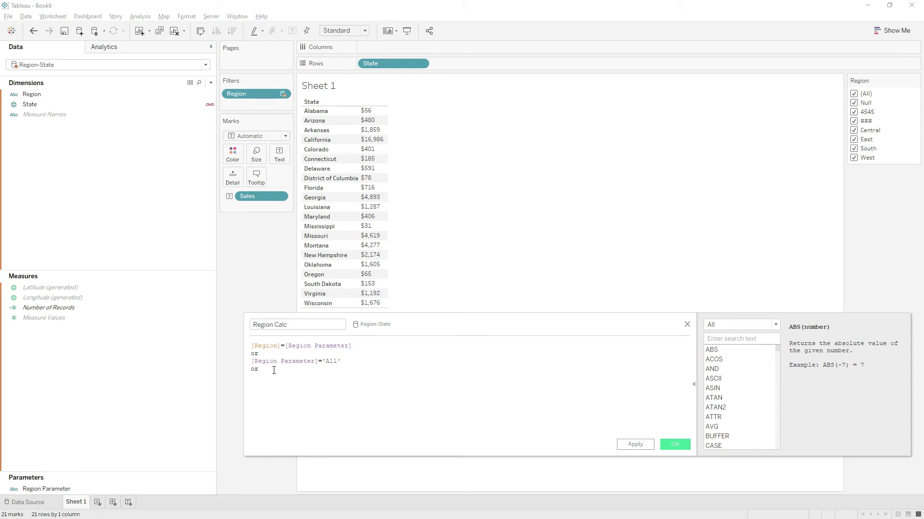
key(Return)
text(isn)
key(Return)
text(r)
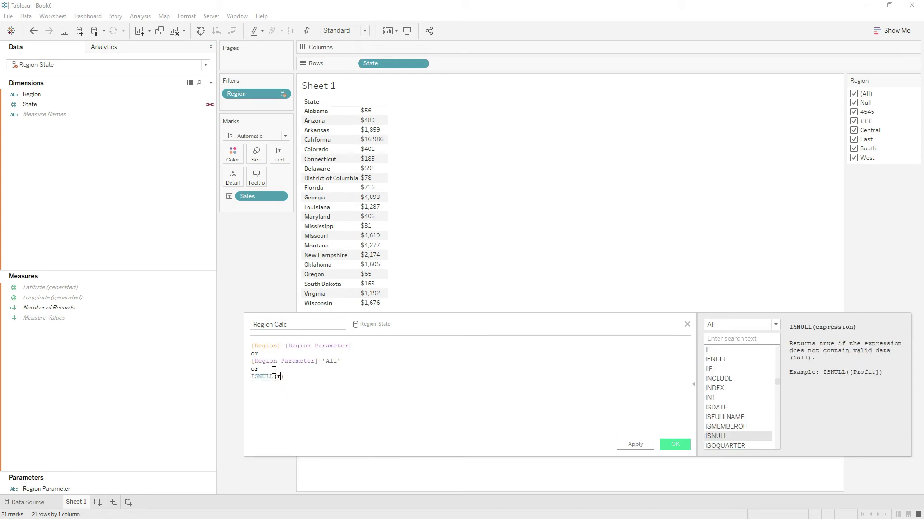
text(egion)
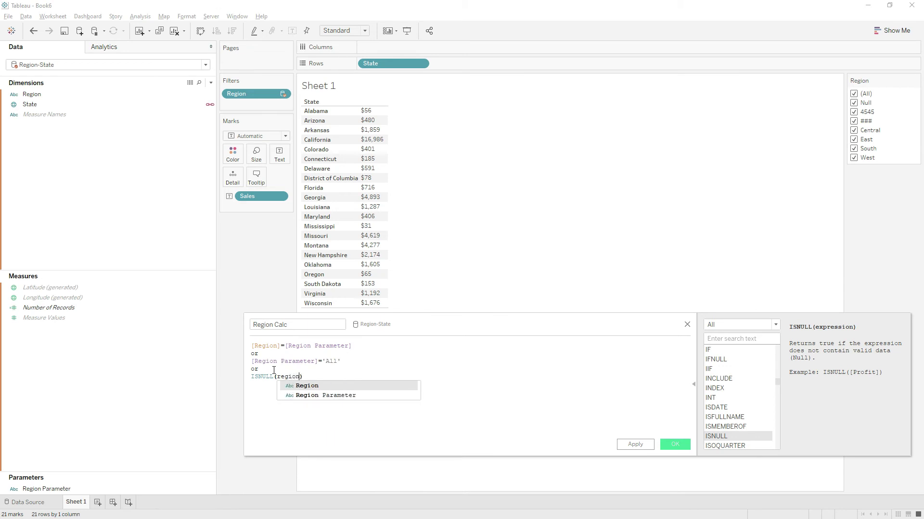
key(Return)
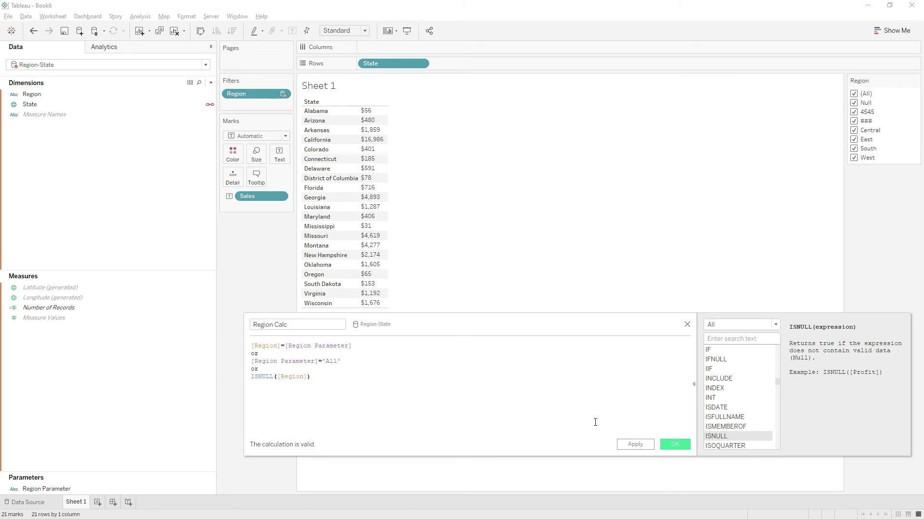
click(674, 445)
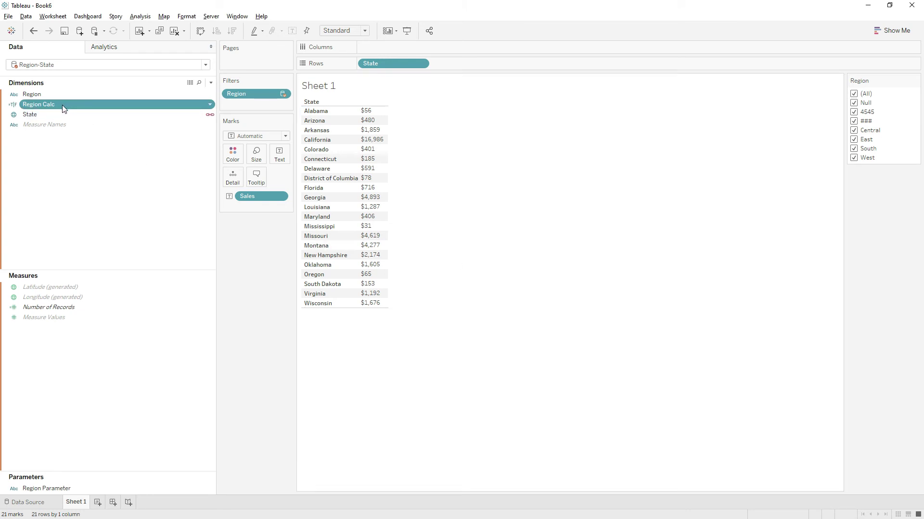
Step: Filter the sheet on Region Calc = True, leaving Missouri, Oklahoma, South Dakota, Wisconsin
drag(70, 105, 250, 107)
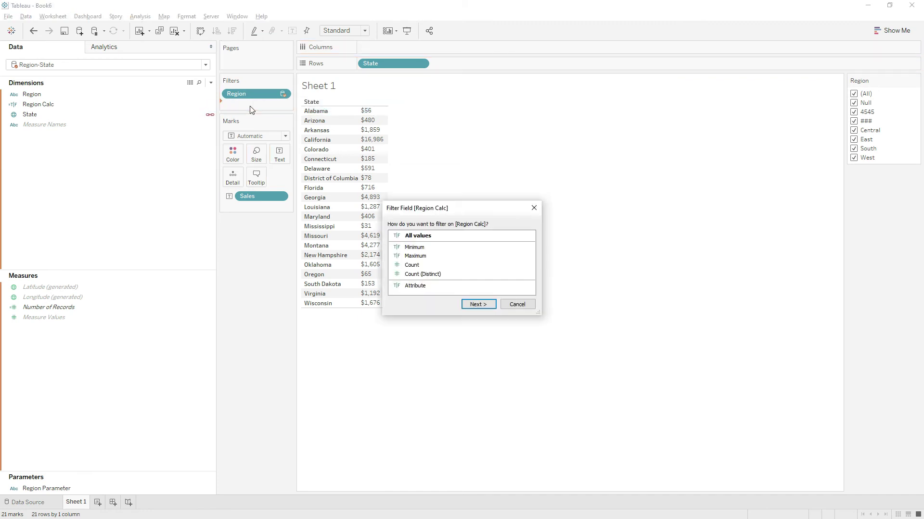
click(478, 305)
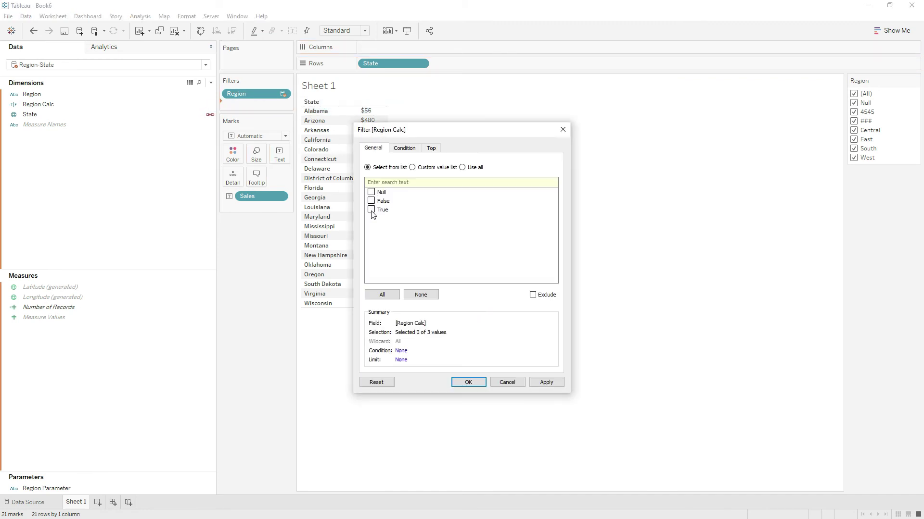
click(371, 211)
click(462, 385)
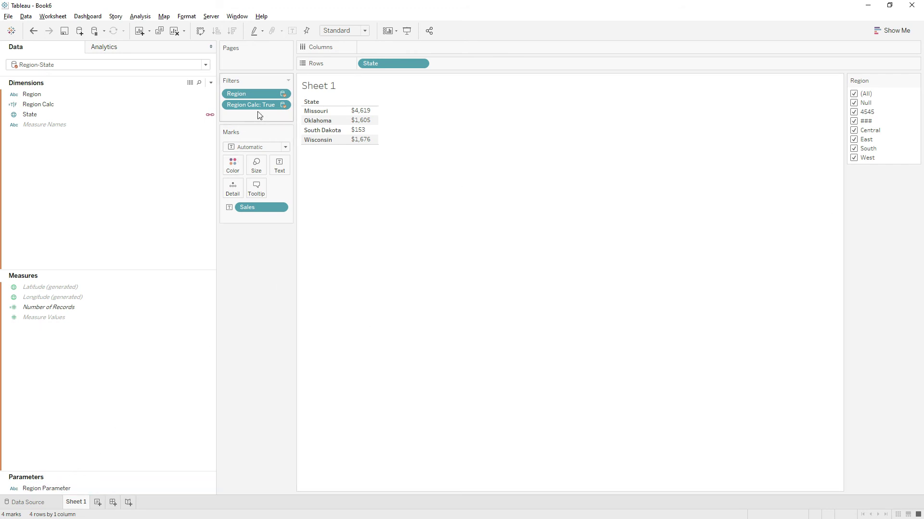
Step: Remove the old Region filter and display the Region Parameter control on the sheet
drag(262, 95, 129, 235)
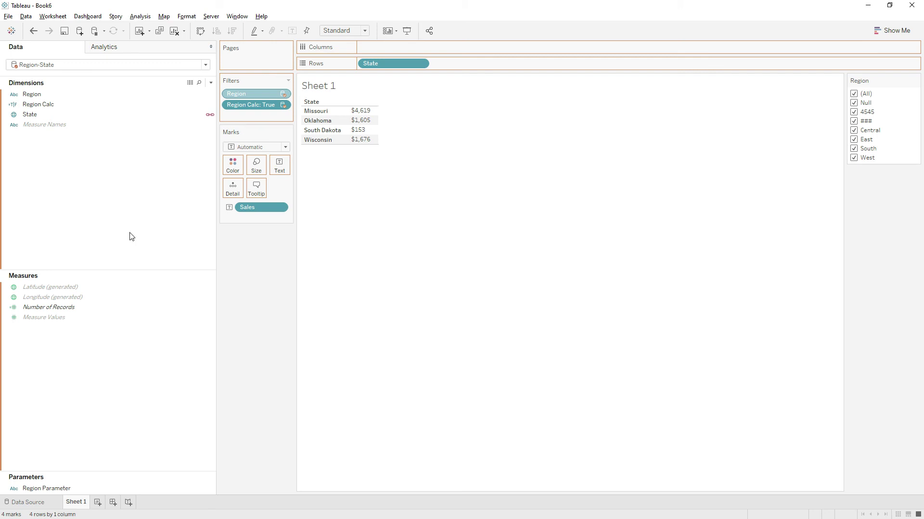
right_click(57, 489)
click(111, 327)
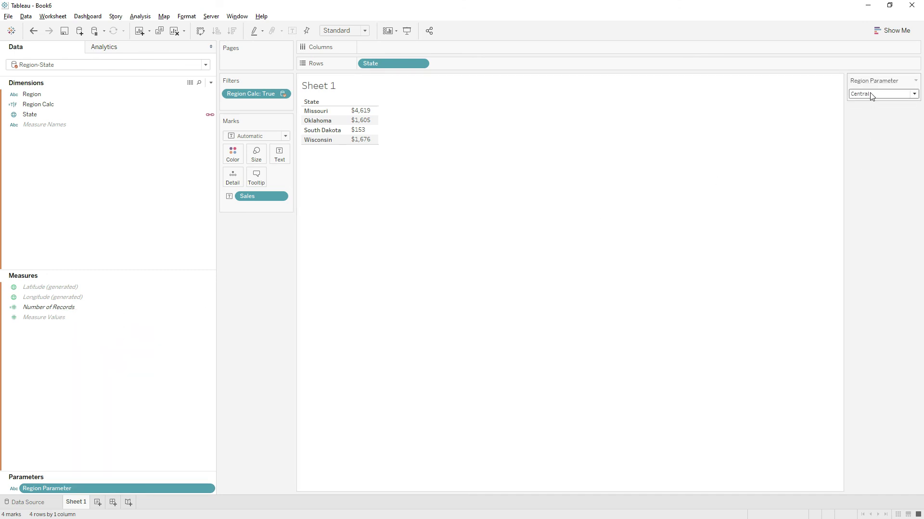
Step: Test the Region Parameter dropdown with West, then All, leaving it on South
click(869, 93)
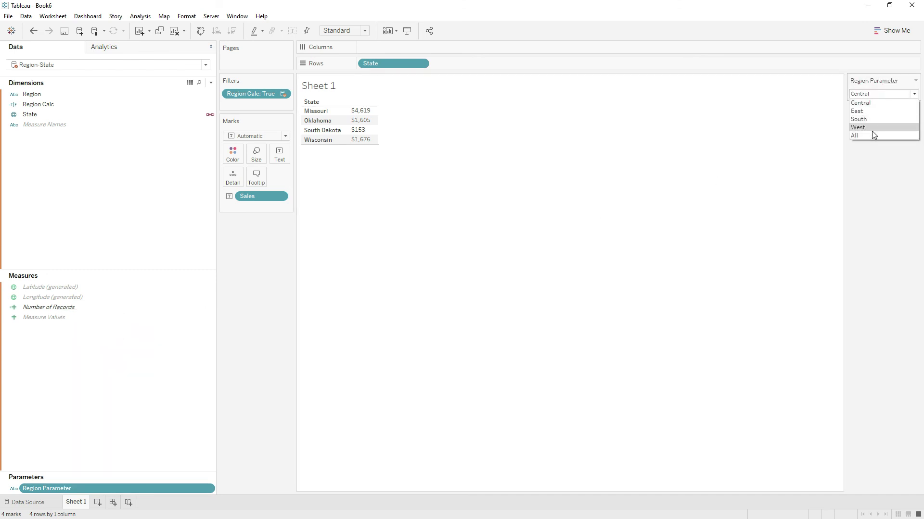
click(872, 130)
click(861, 95)
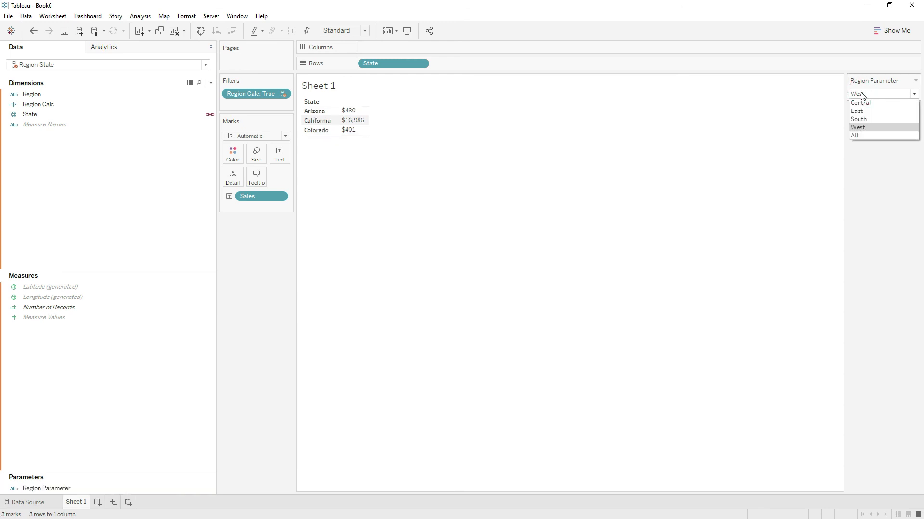
click(860, 139)
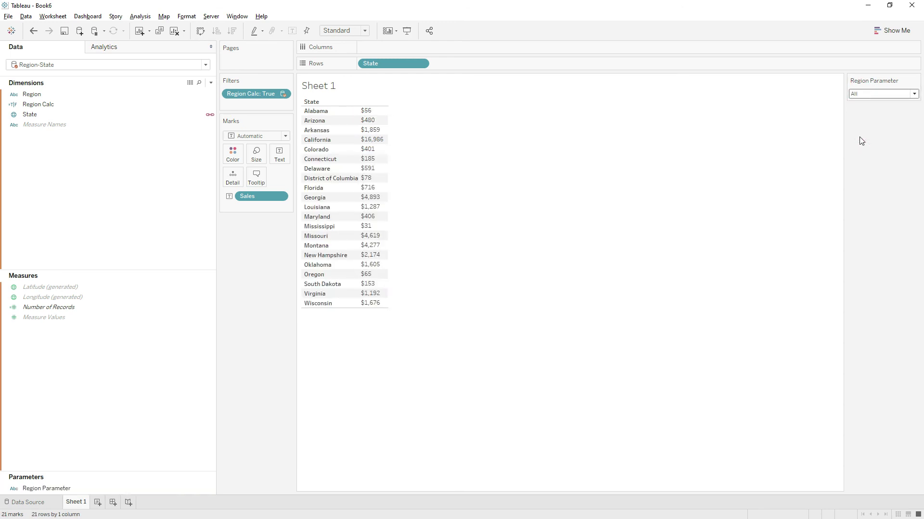
click(866, 96)
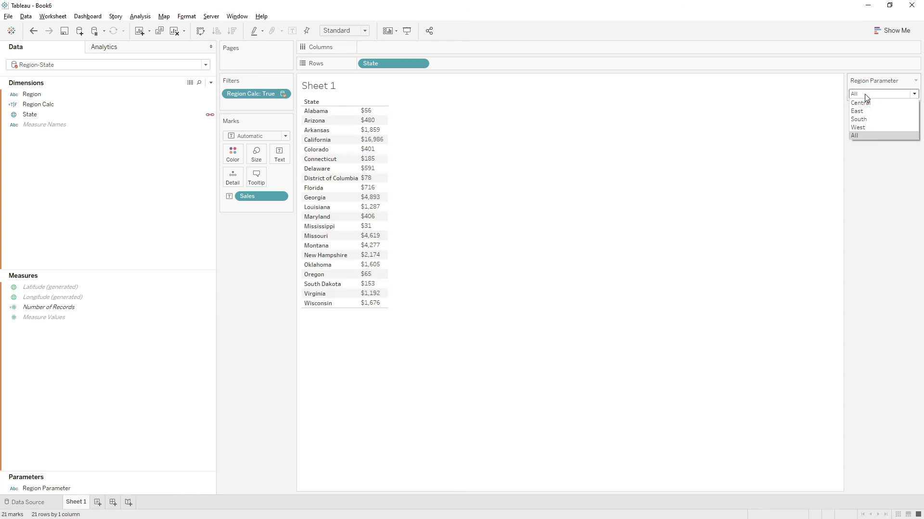
click(863, 119)
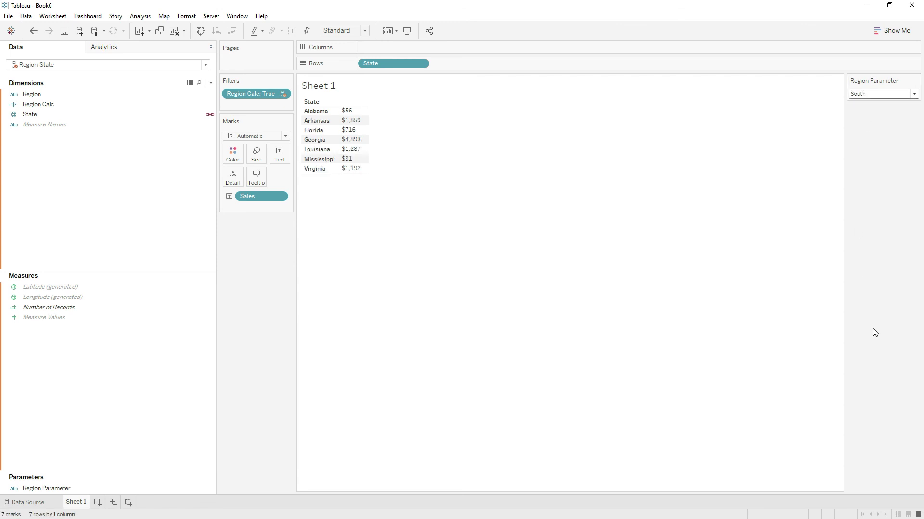